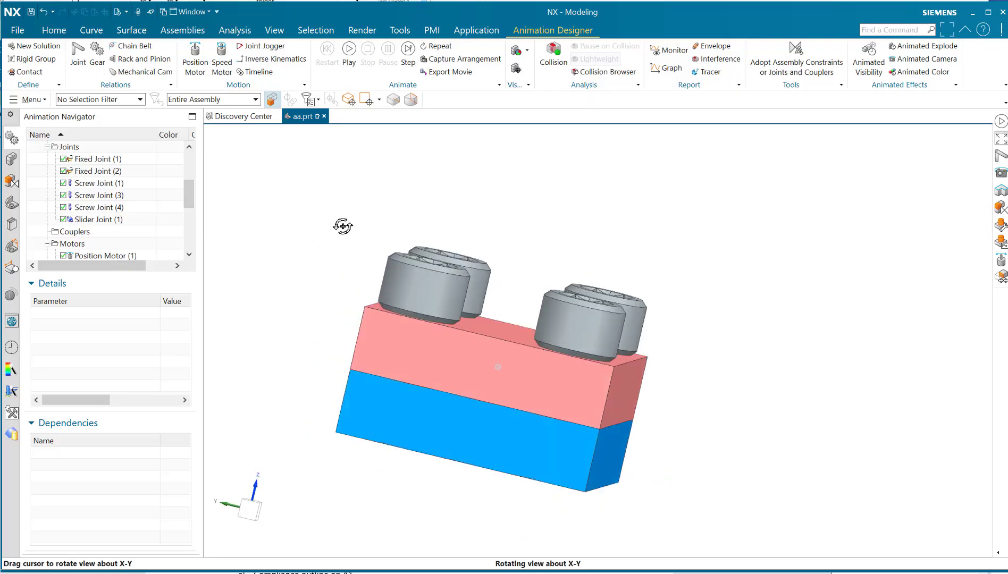
- Orbit the assembly to a top isometric view and dismiss the unfinished new joint
scroll(321, 240, down, 2)
middle_drag(292, 312, 382, 258)
scroll(374, 268, up, 2)
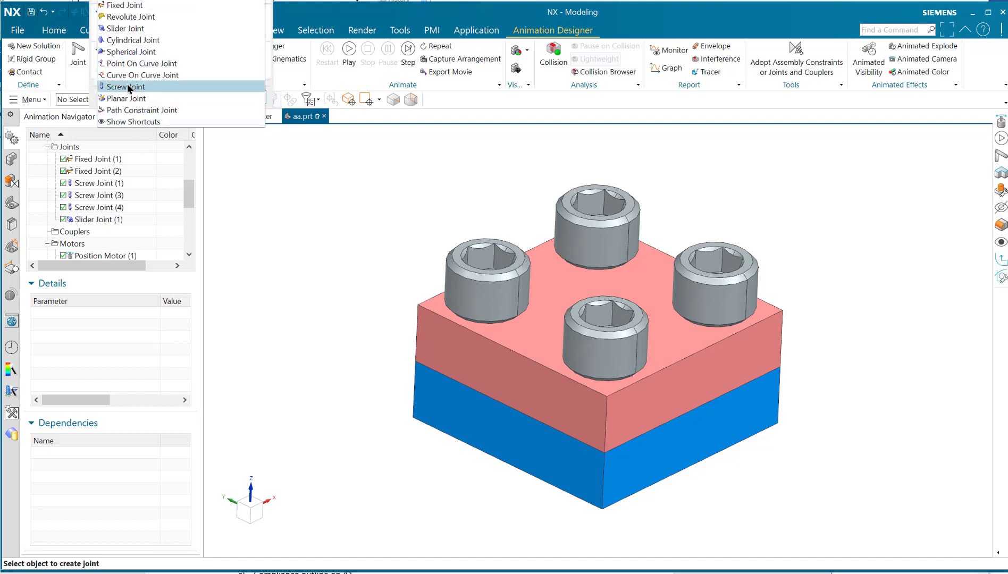
click(124, 5)
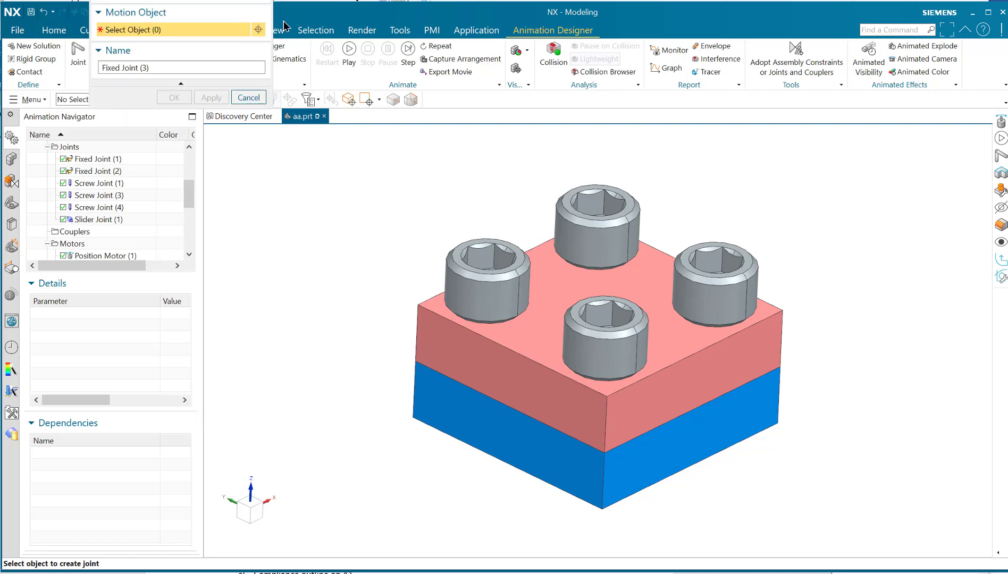
key(Escape)
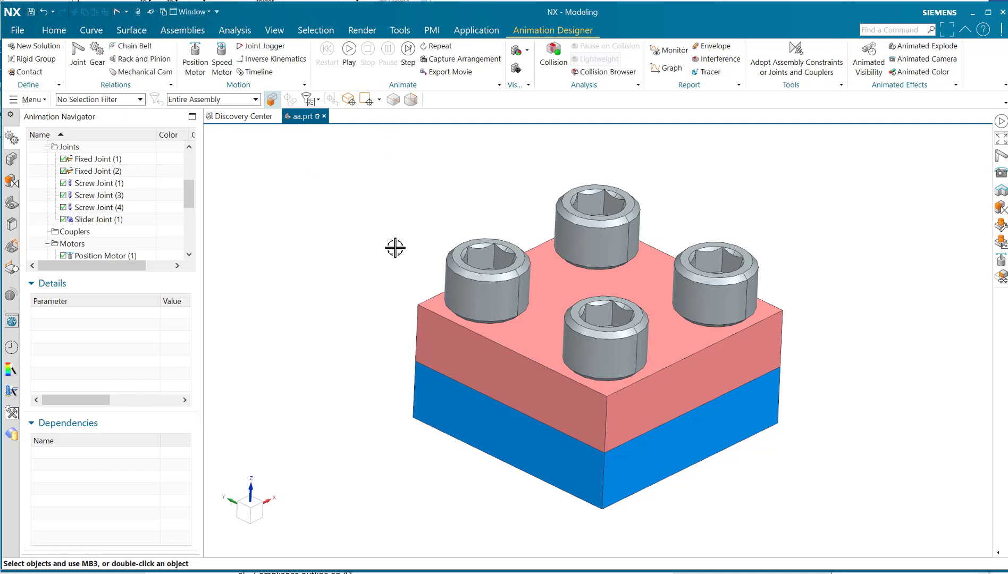
- Shift the model in view and play the assembly animation so the screws rise
scroll(396, 248, down, 1)
shift+middle_drag(404, 206, 382, 268)
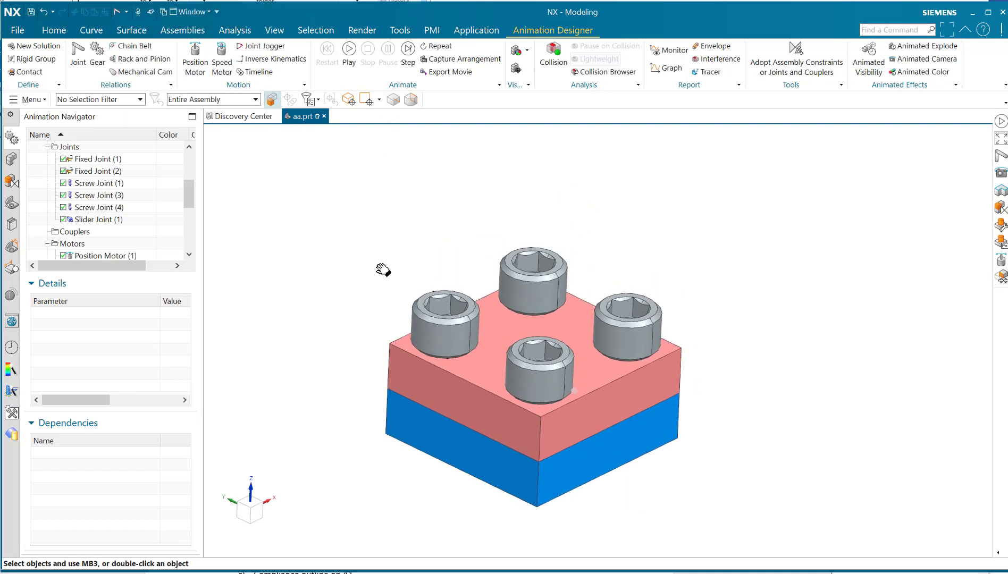
click(348, 52)
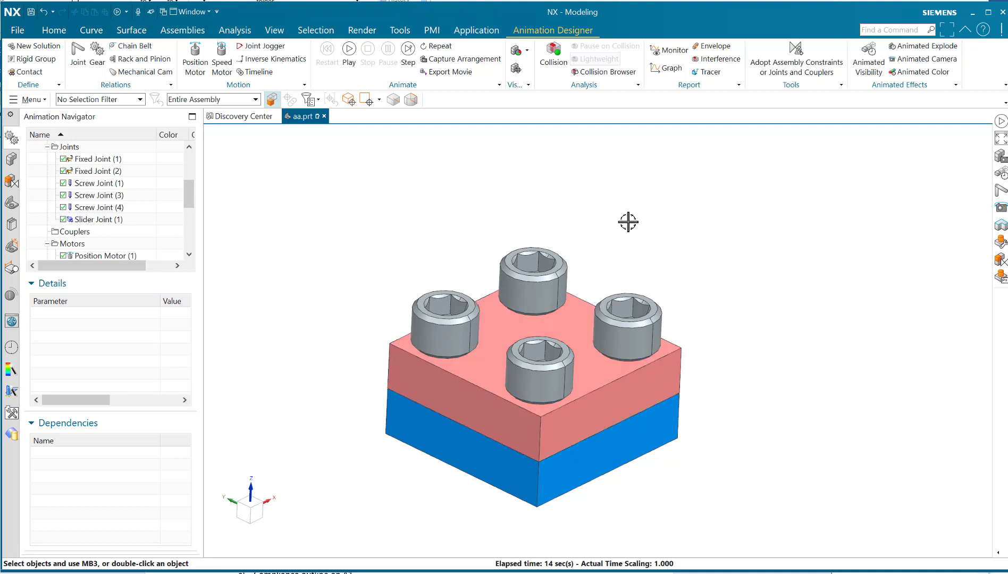
- Hide the top plate to expose the four screws in the lower plate
key(ctrl+b)
click(572, 313)
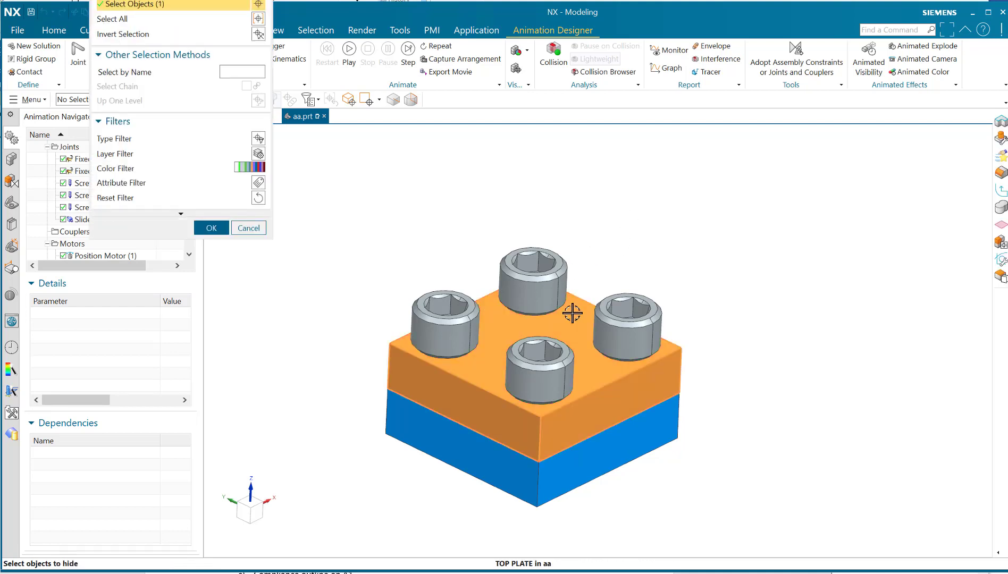
click(207, 227)
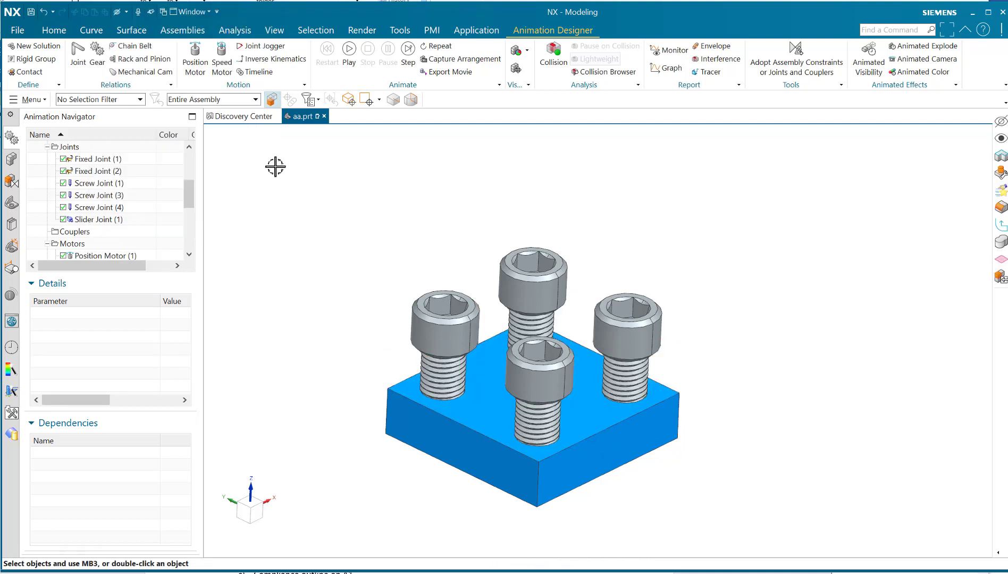
- Try a Screw Joint on the back screw, cancel it, and start a fresh joint
click(78, 62)
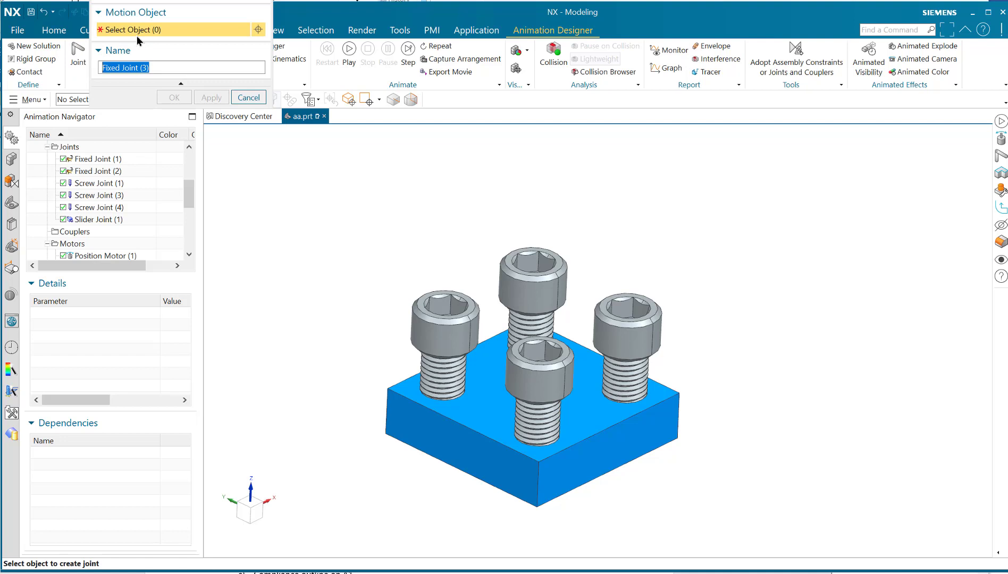
click(229, 3)
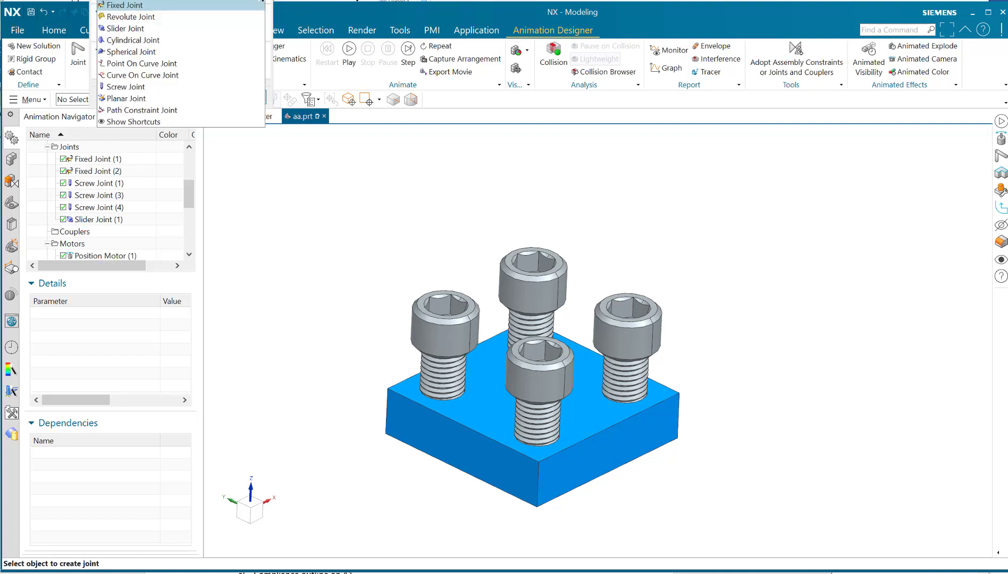
click(124, 84)
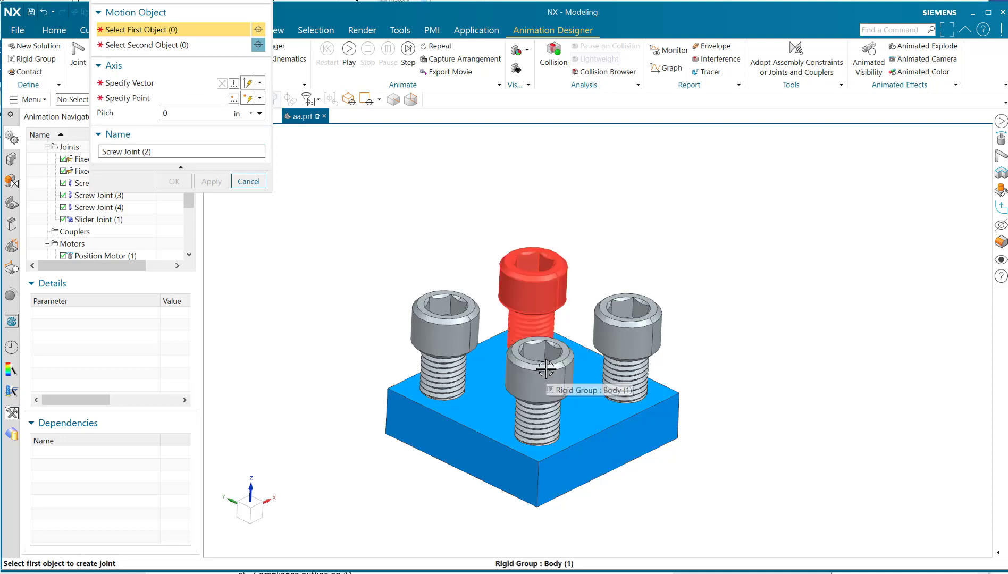
click(543, 376)
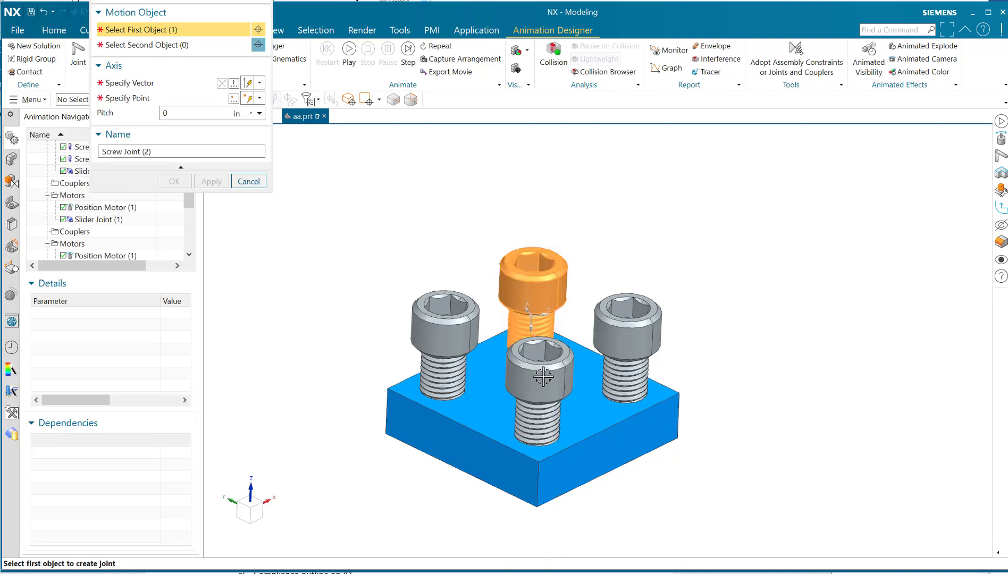
click(550, 295)
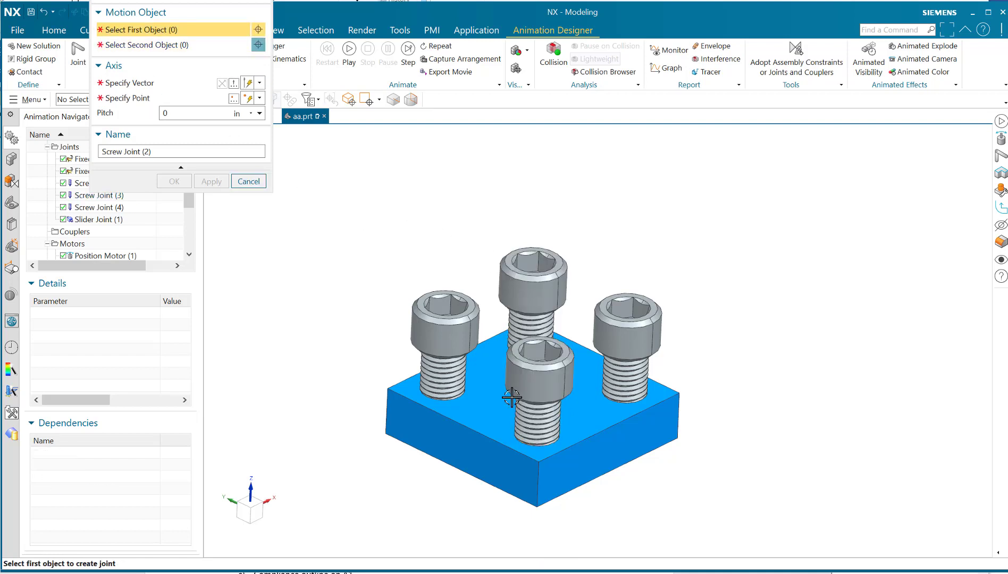
click(537, 391)
click(131, 16)
click(130, 27)
click(248, 90)
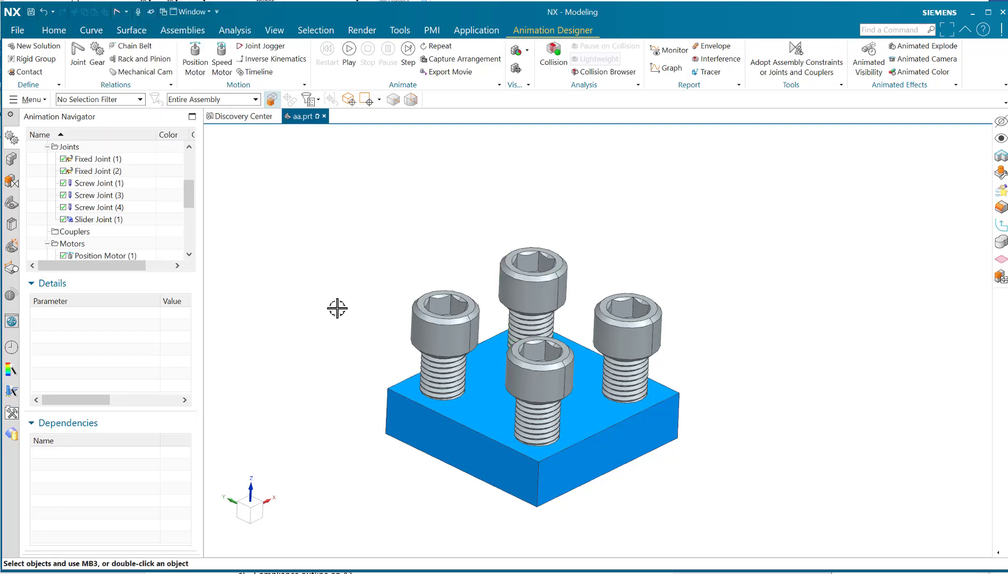
click(84, 59)
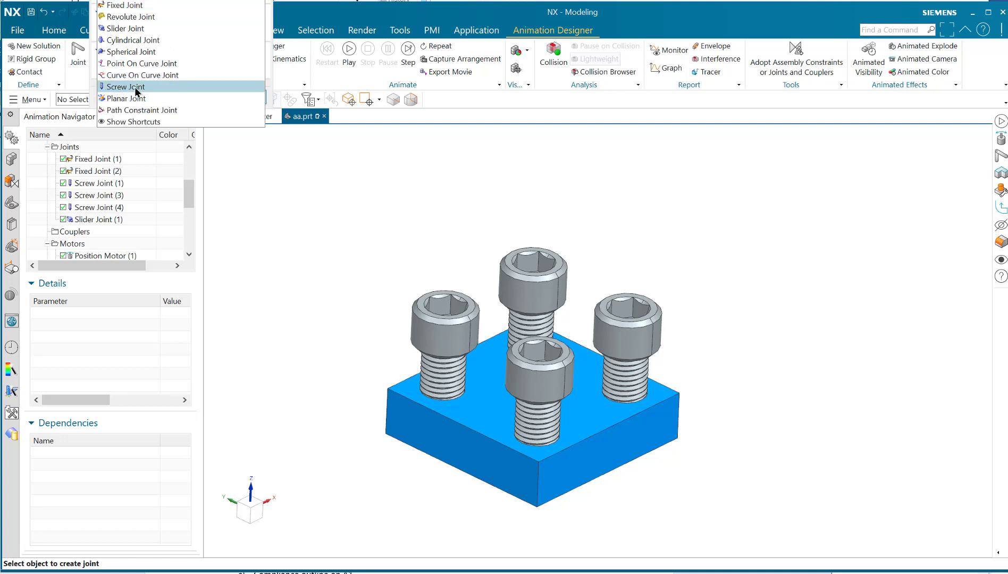
- Define a Screw Joint from the front screw to the base block with a Z-axis vector
click(132, 85)
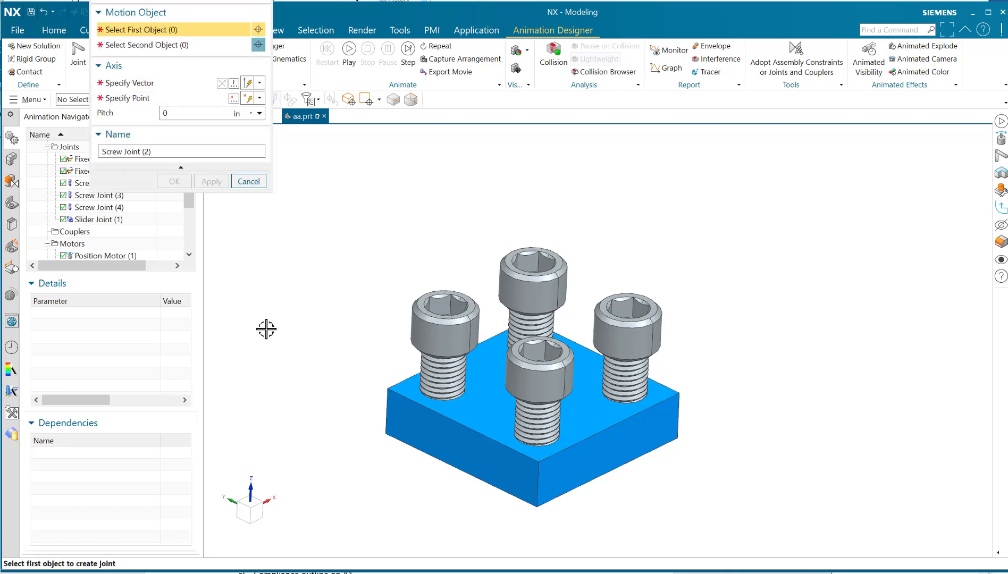
click(550, 394)
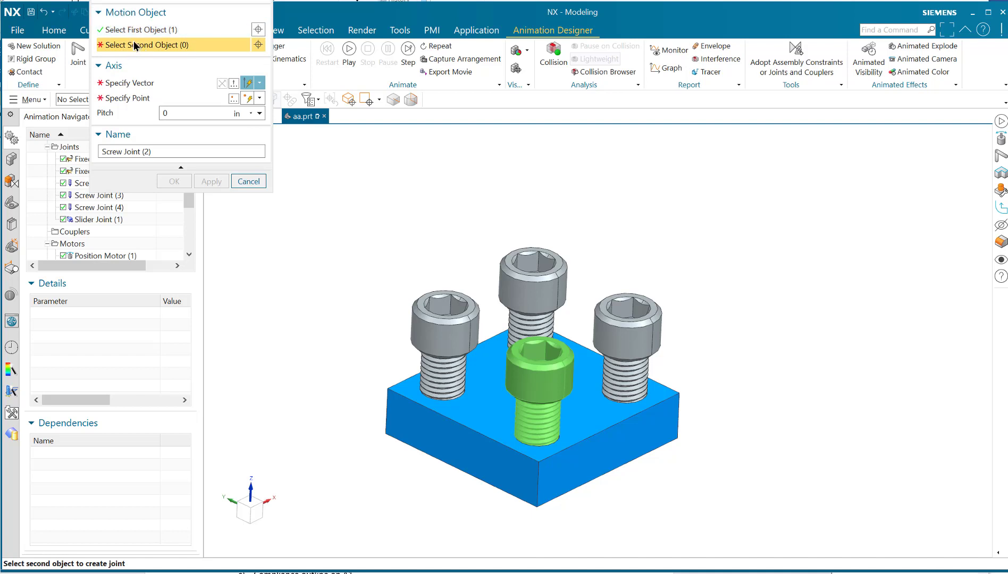
click(515, 499)
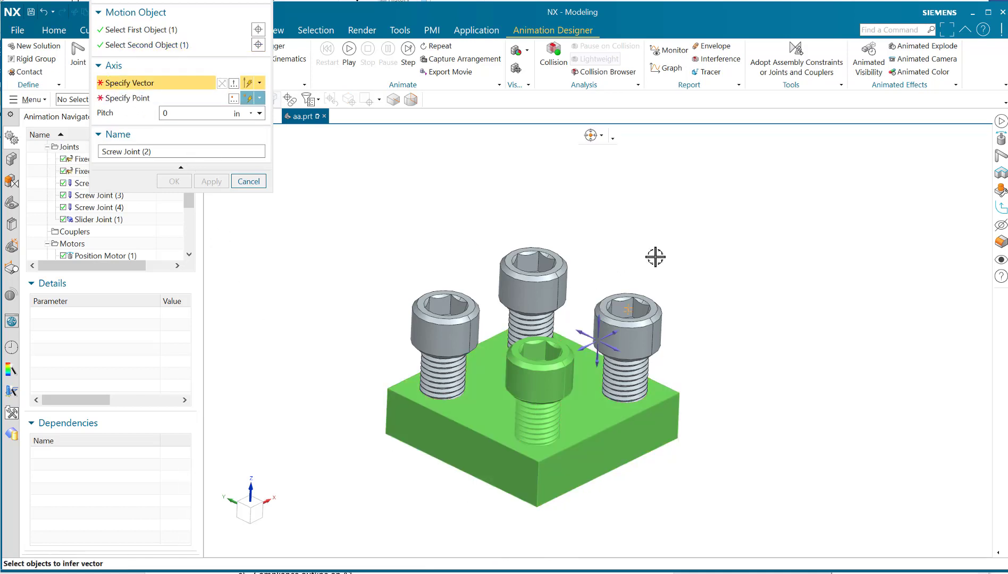
middle_drag(655, 254, 671, 282)
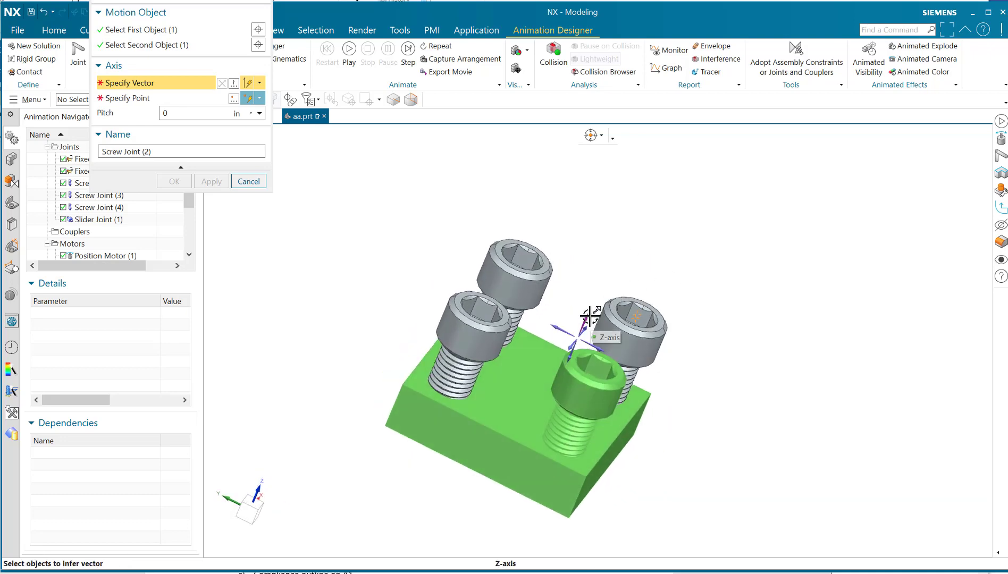
click(590, 315)
middle_drag(736, 268, 690, 303)
middle_drag(449, 209, 391, 215)
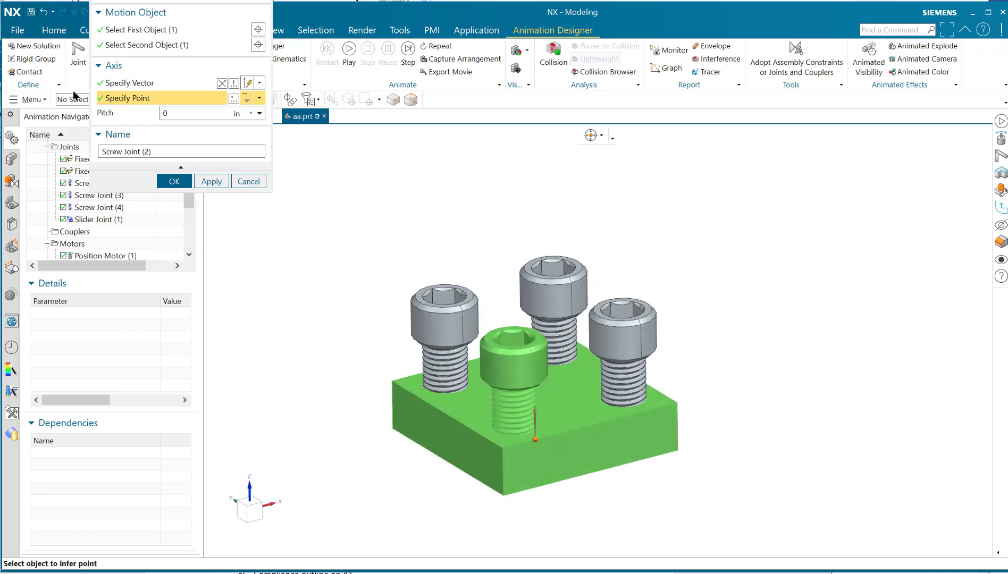
- Put the joint point at the screw head's arc center, set pitch .111111 in, and confirm
click(259, 98)
click(248, 195)
scroll(508, 367, up, 5)
click(507, 334)
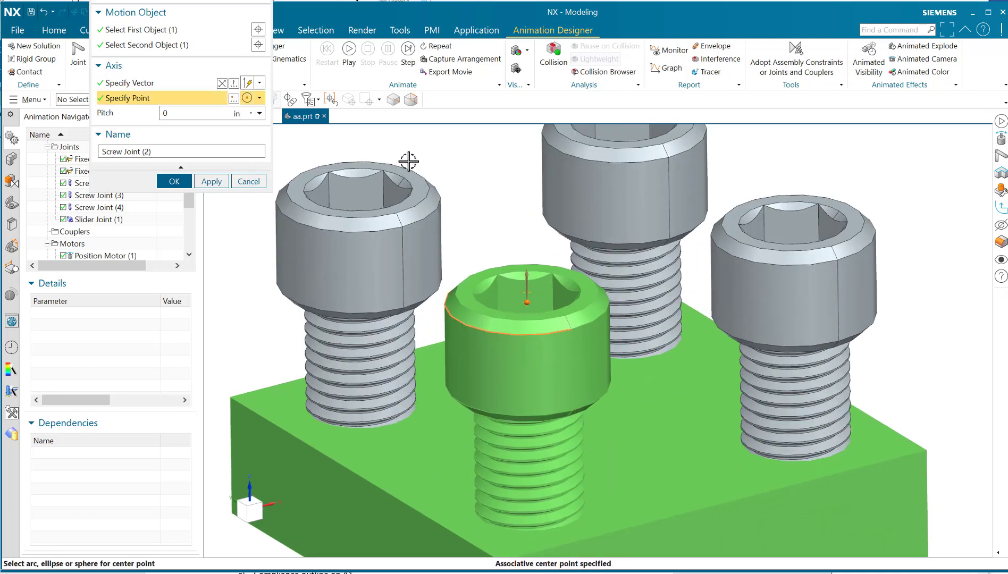
scroll(409, 160, down, 5)
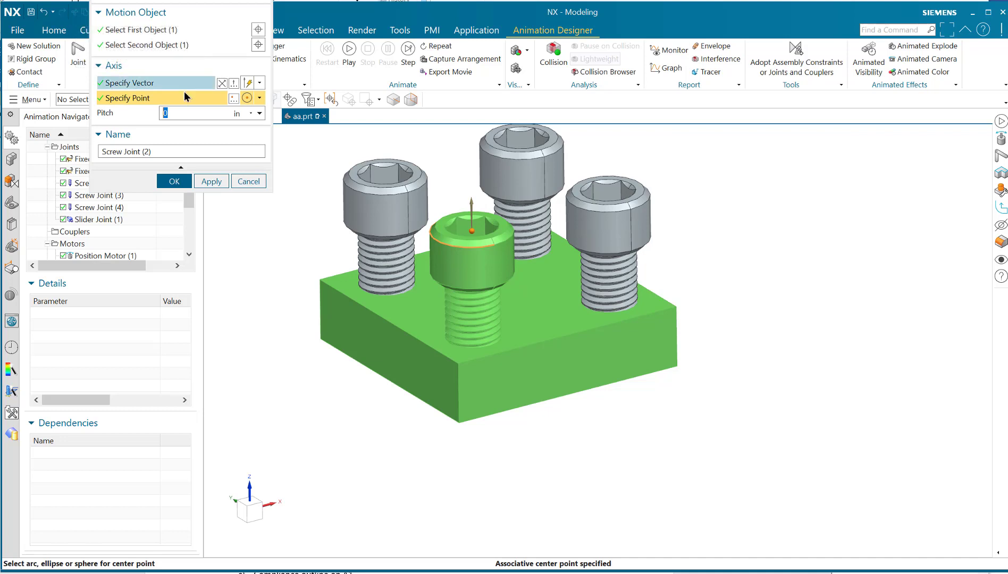
text(.111111)
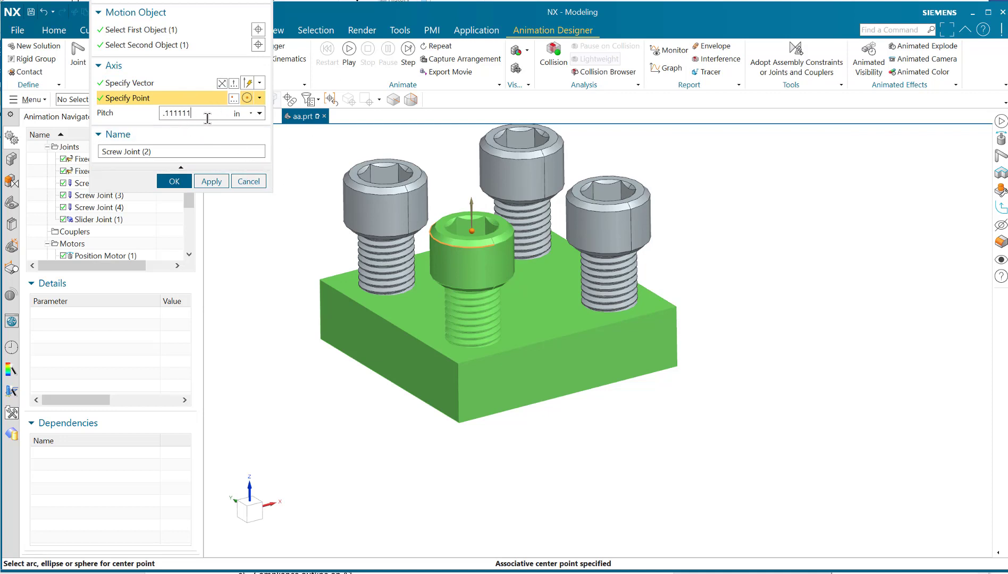
click(173, 182)
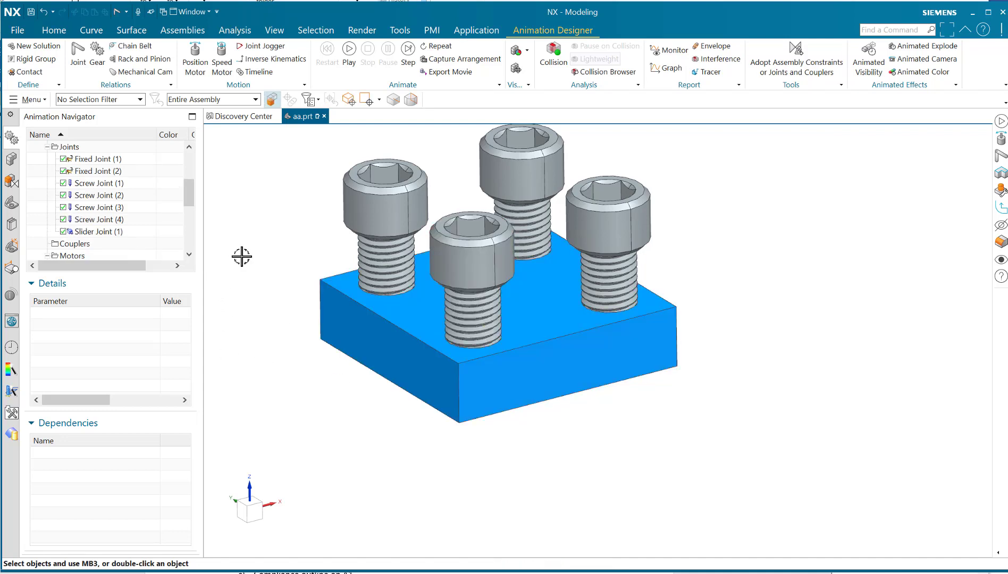
- Check Screw Joints (1)–(4) in the Animation Navigator, ending with Screw Joint (2) selected
click(89, 219)
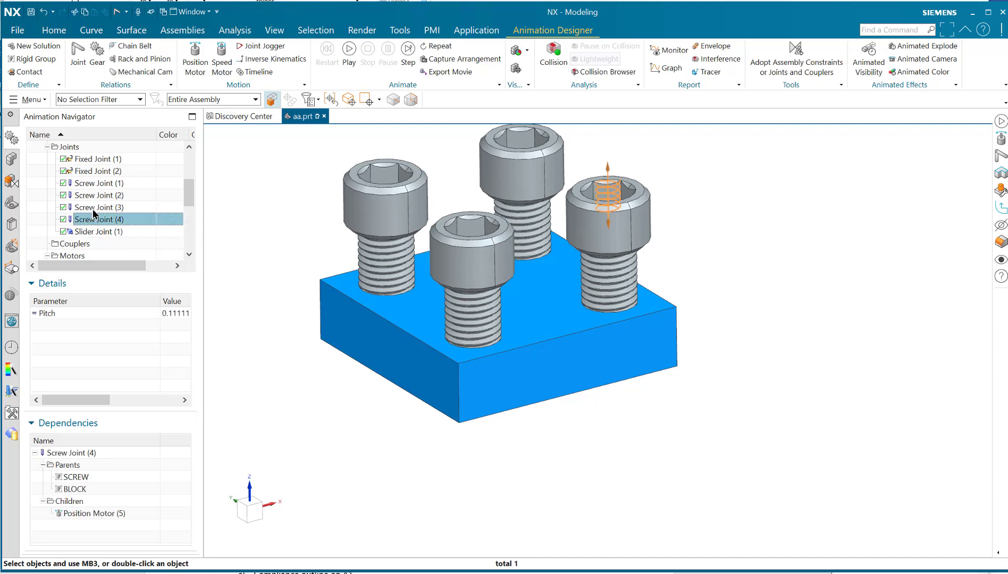
click(93, 208)
click(94, 196)
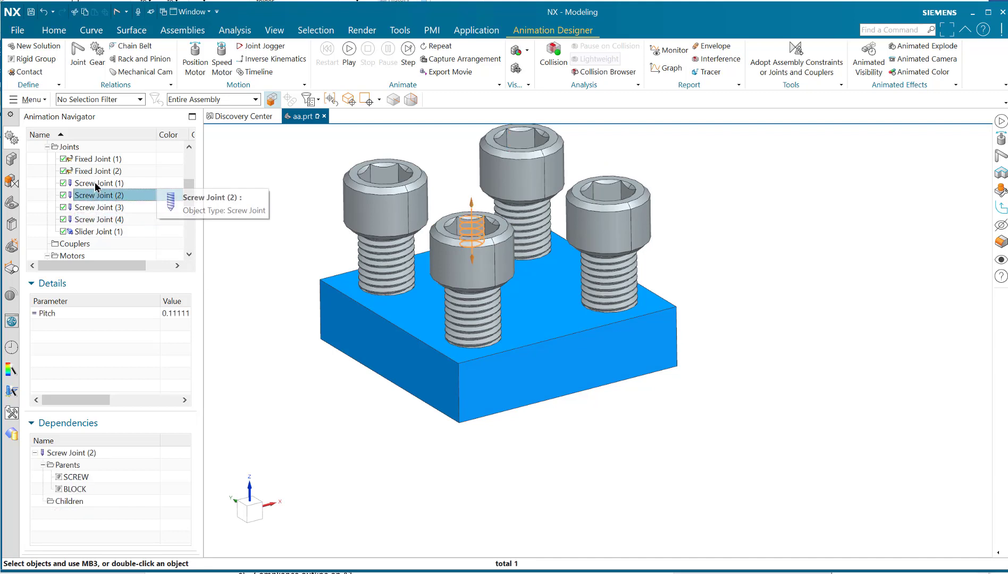
click(95, 183)
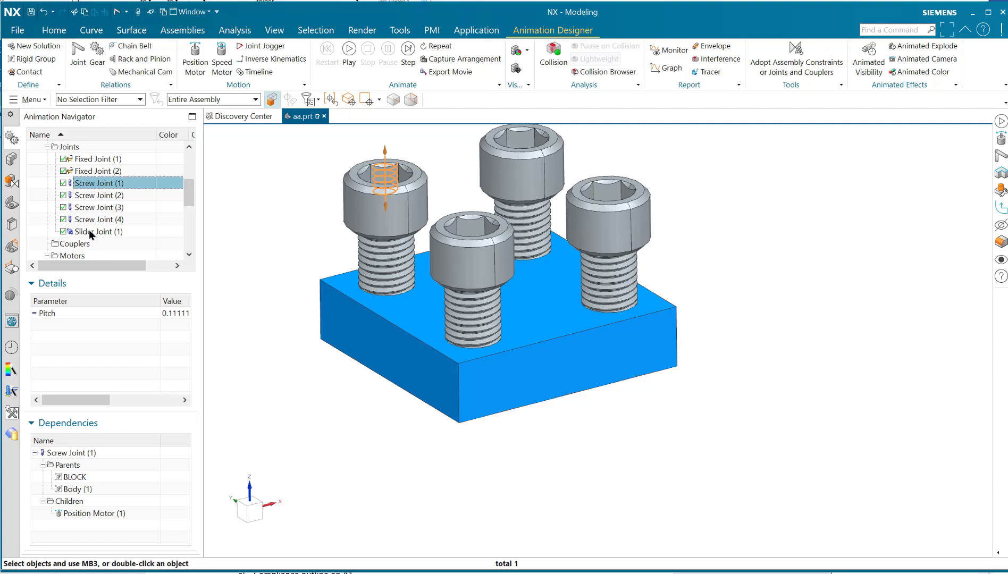
scroll(188, 194, down, 3)
scroll(192, 197, up, 3)
click(113, 207)
click(105, 196)
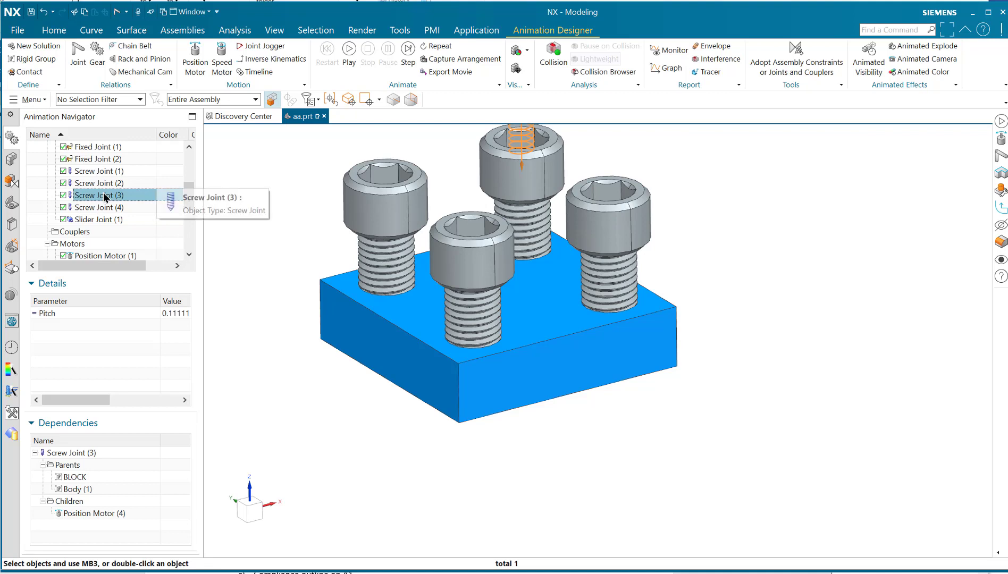
click(104, 184)
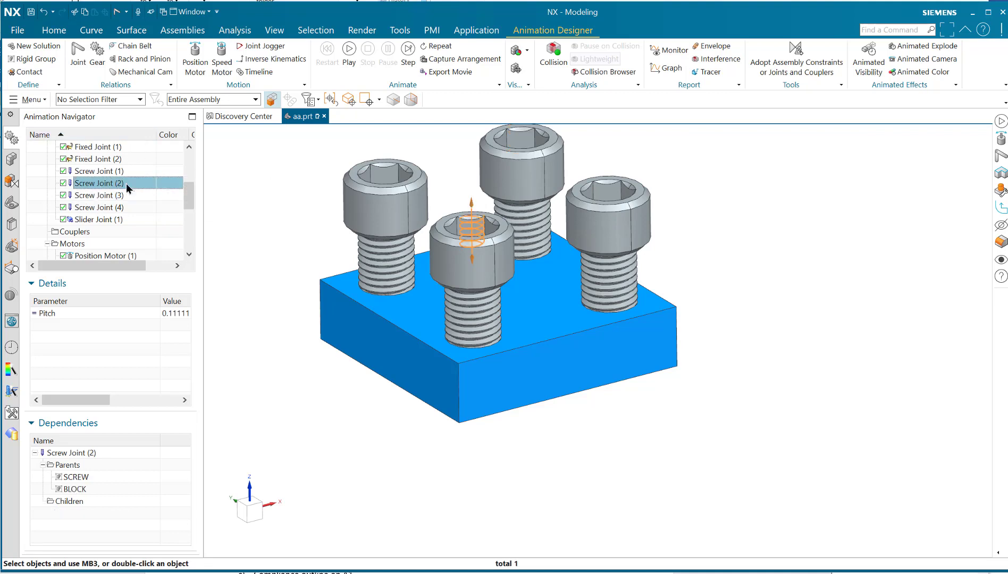
- Add a position motor on Screw Joint (2) with end time 5 s and angle 7000°
click(194, 56)
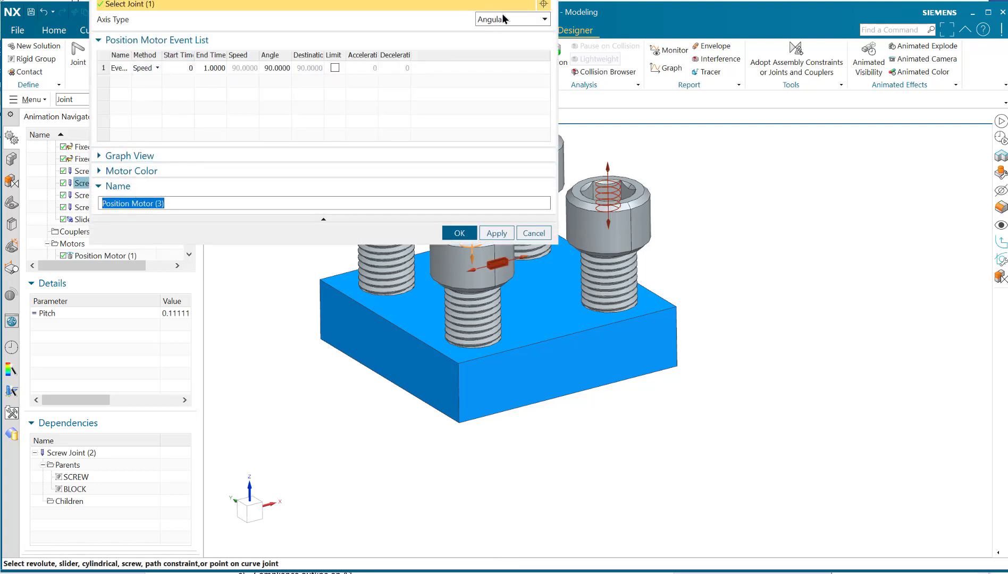
click(216, 66)
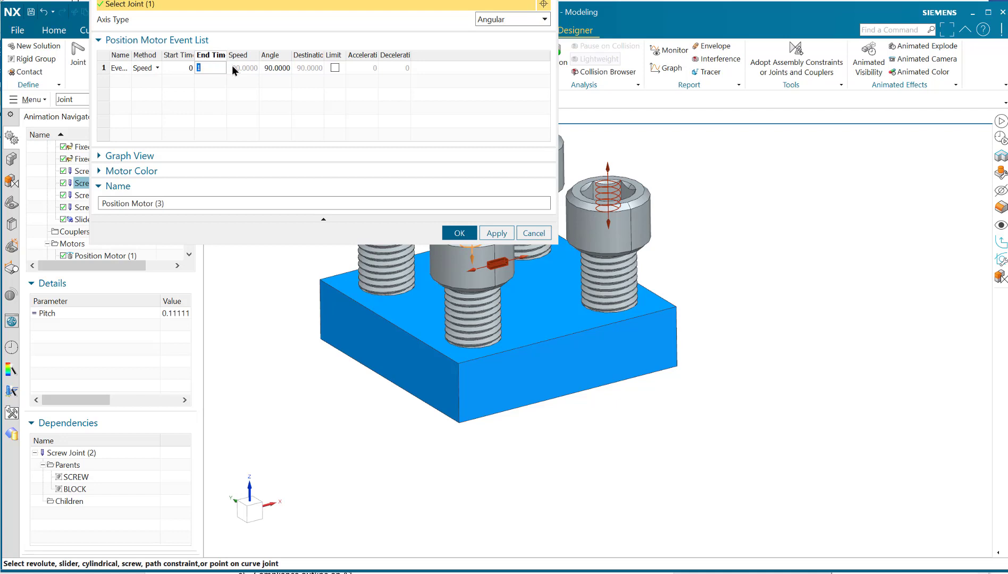
text(5)
click(281, 67)
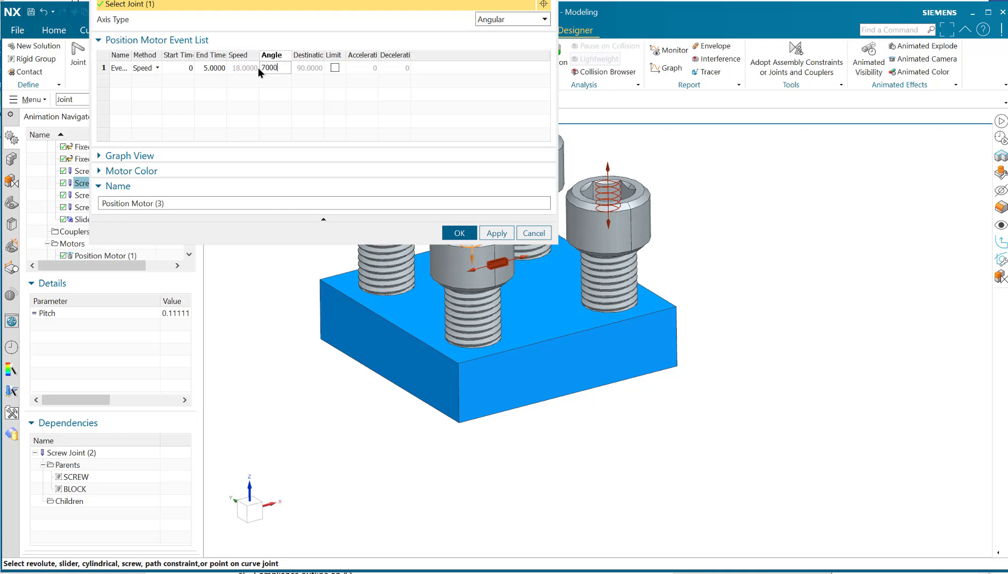
click(315, 68)
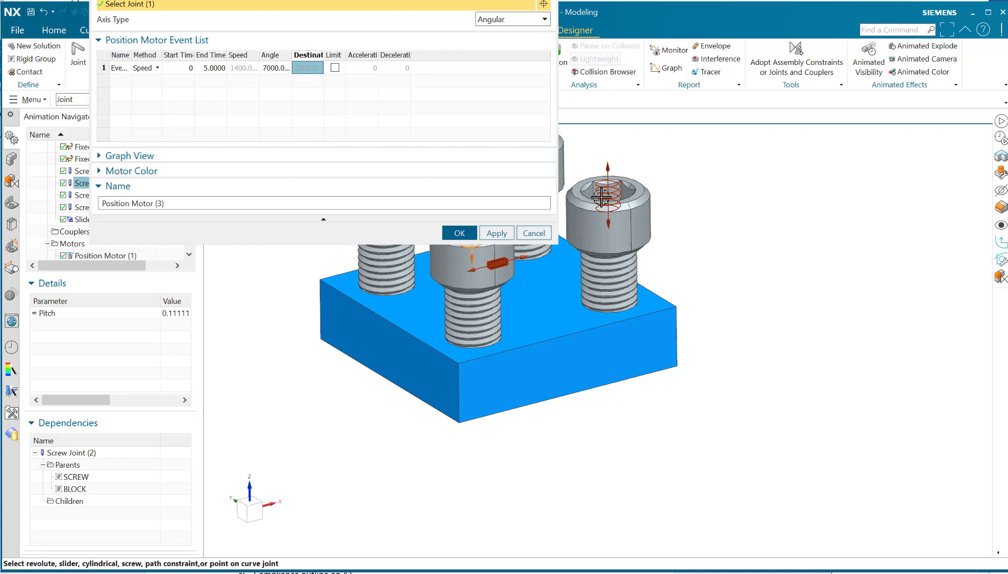
click(459, 233)
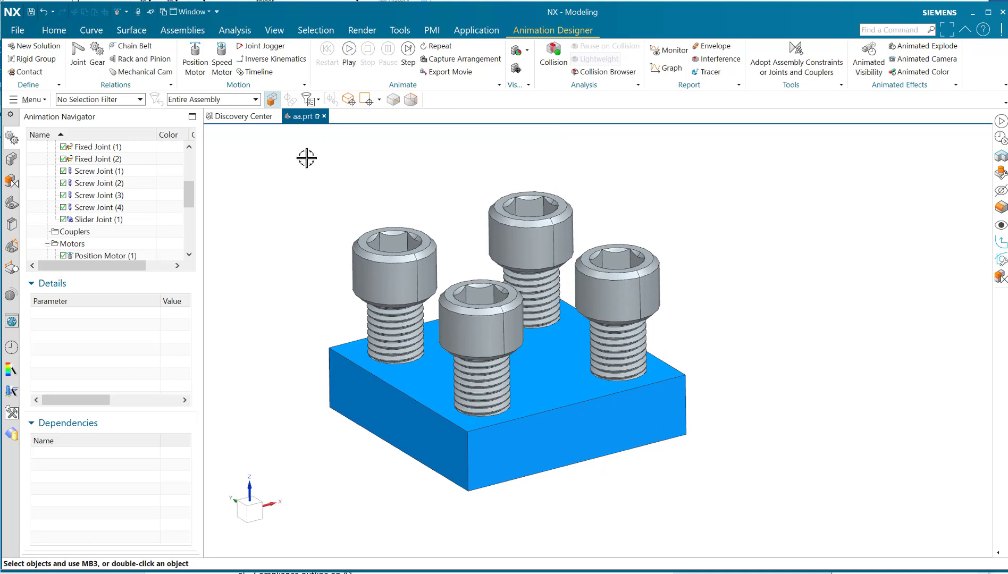
- Unhide the TOP PLATE in the assembly
key(ctrl+shift+k)
click(531, 331)
click(210, 228)
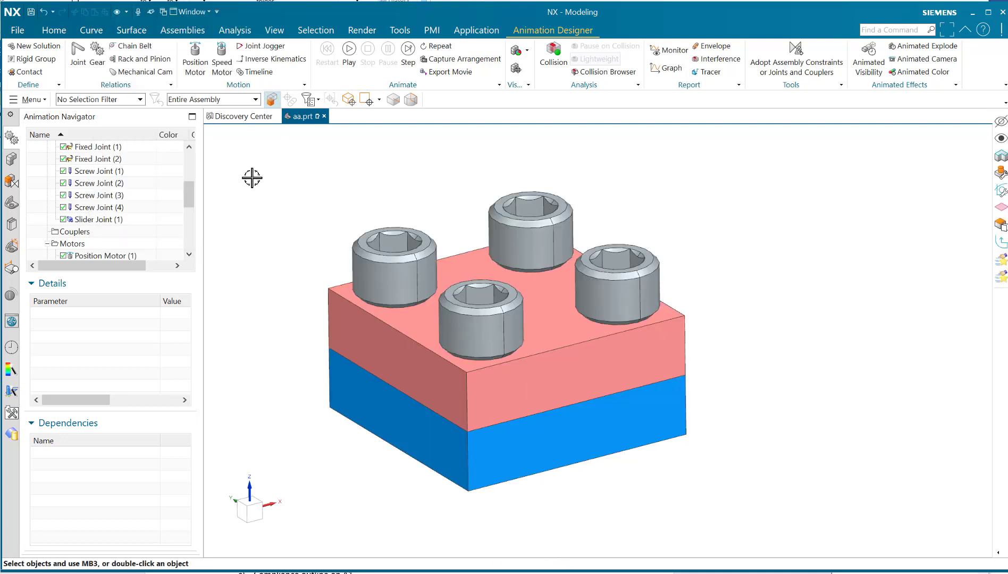
- Play the animation and pause near 10 seconds once the bolts unscrew and the plates separate
click(350, 51)
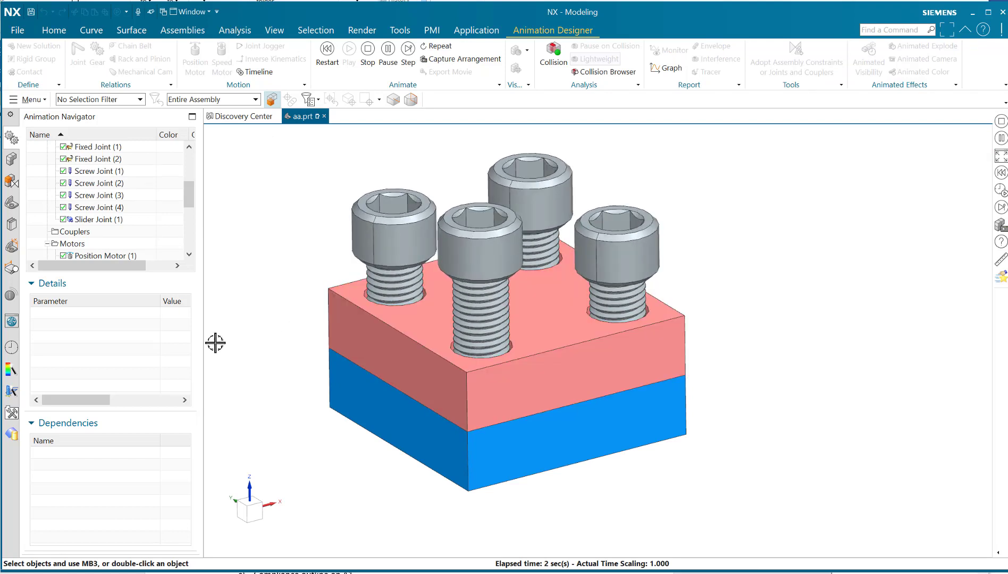
scroll(306, 395, down, 2)
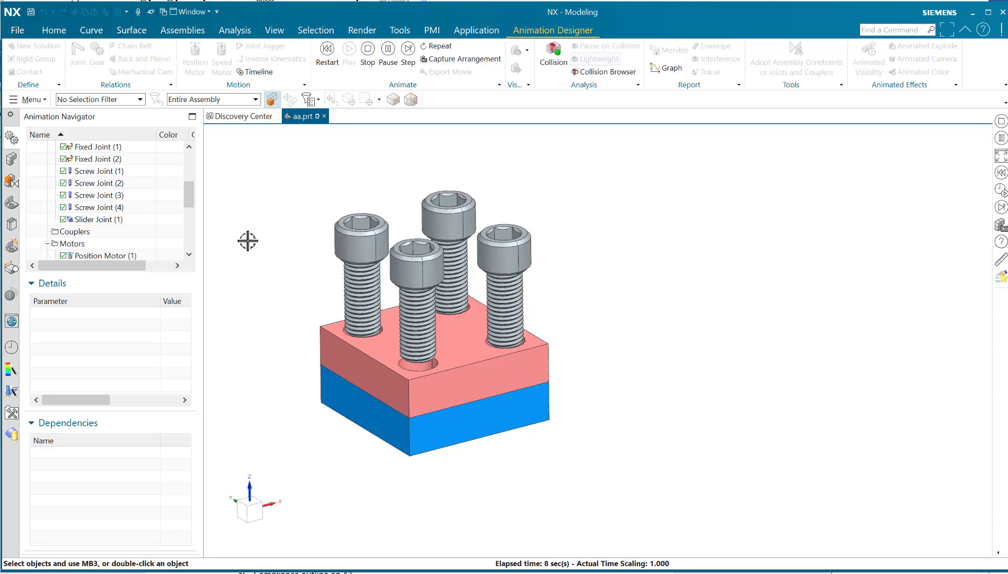
click(388, 51)
middle_drag(652, 218, 254, 262)
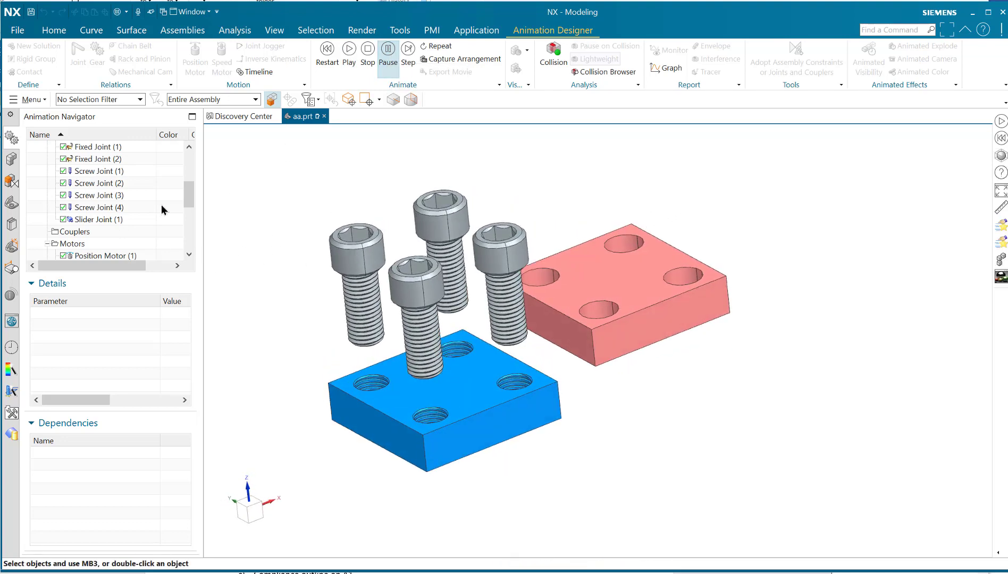
drag(189, 194, 189, 213)
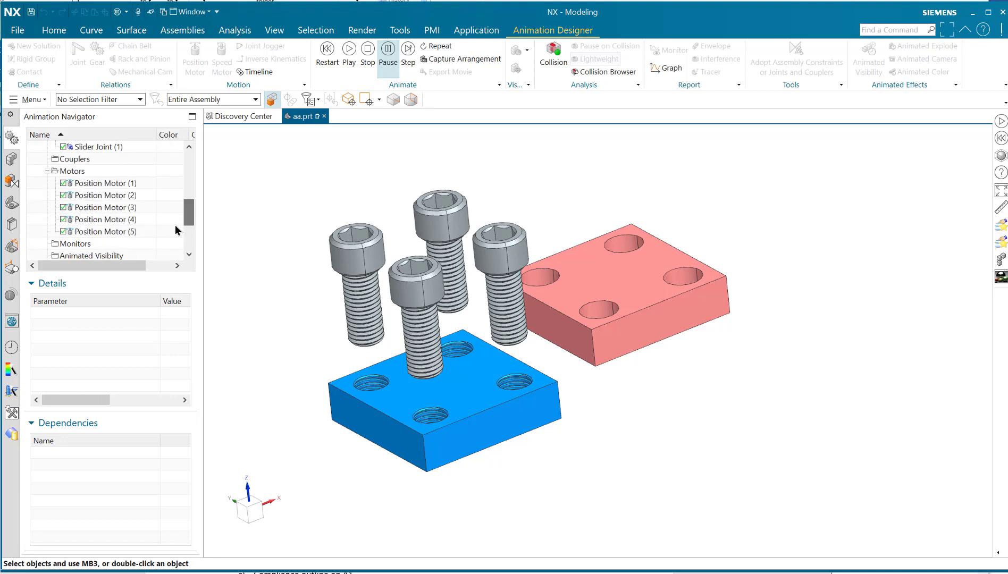
click(101, 233)
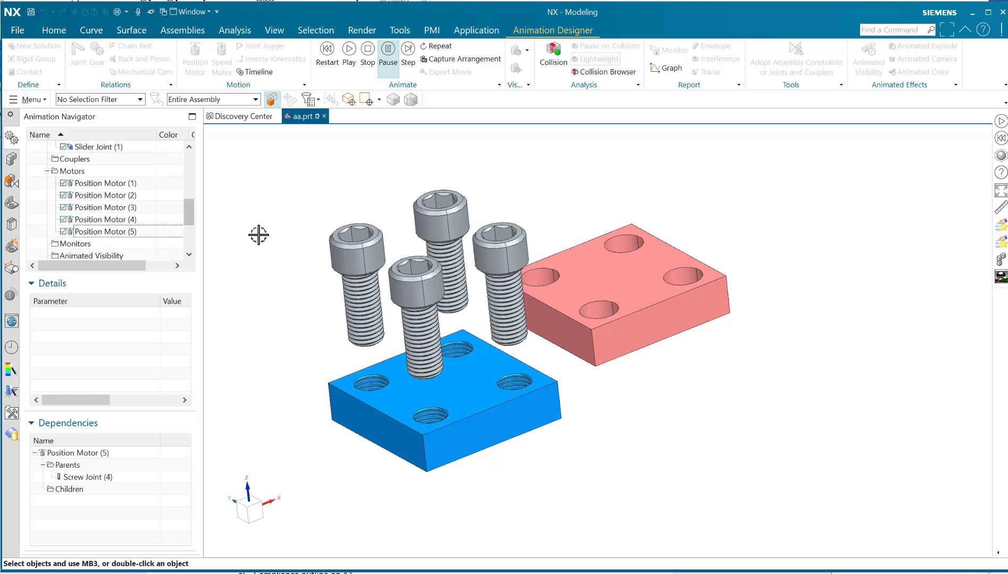
mouse_move(274, 303)
middle_down()
mouse_move(292, 302)
mouse_move(266, 286)
mouse_move(275, 307)
middle_up()
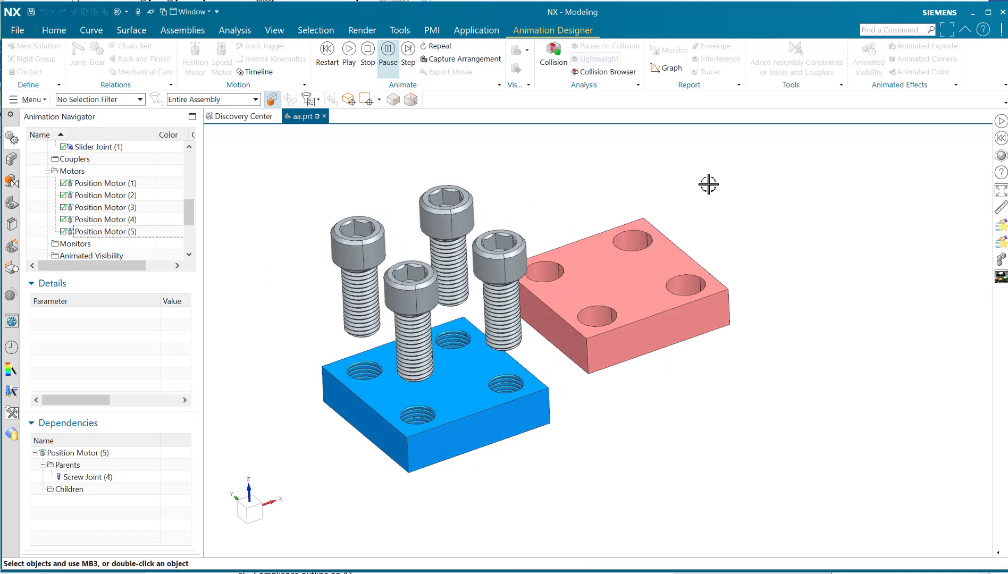